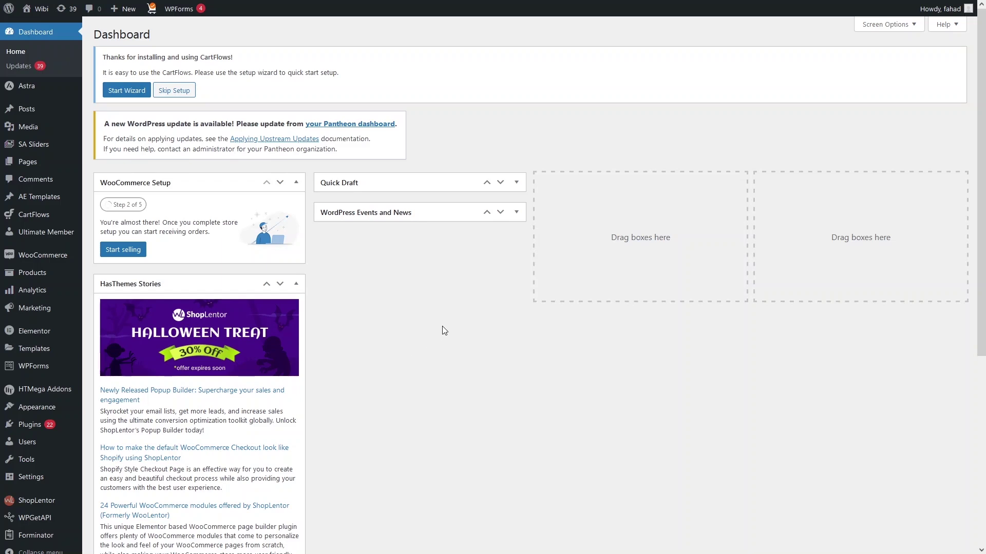
Search the plugin directory for 'embedpress' and install the EmbedPress plugin
{"action": "mouse_move", "coordinate": [32, 426]}
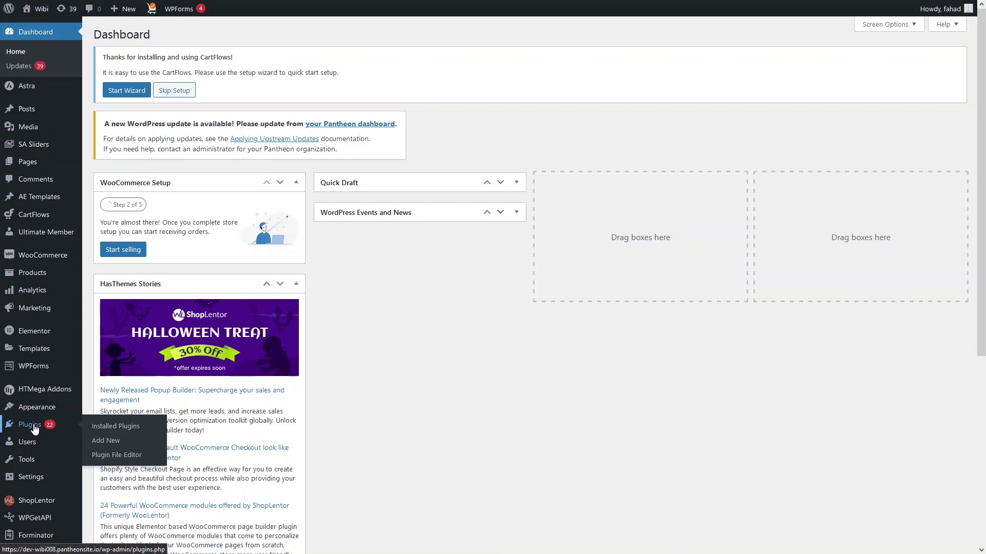
{"action": "left_click", "coordinate": [106, 448]}
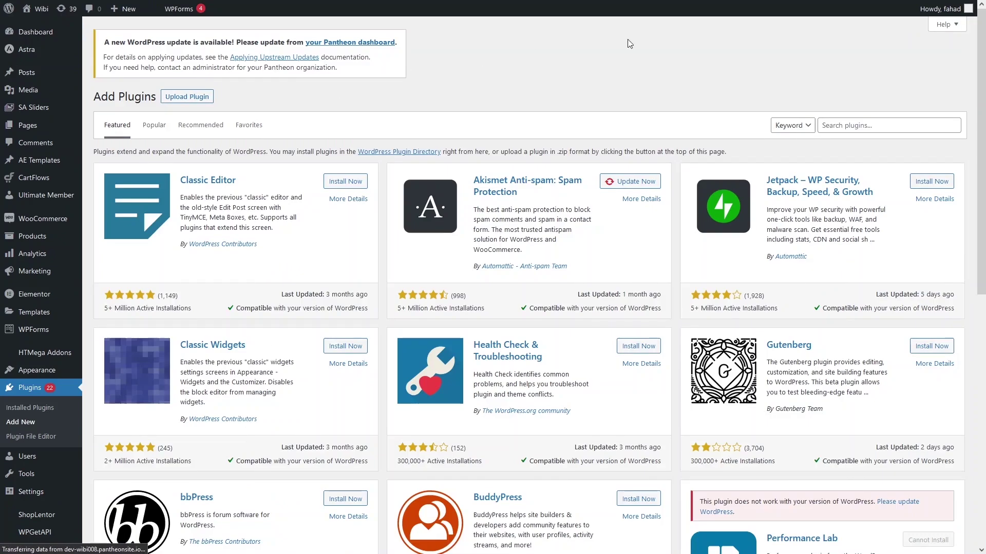
{"action": "left_click", "coordinate": [843, 117]}
{"action": "type", "text": "embedpre"}
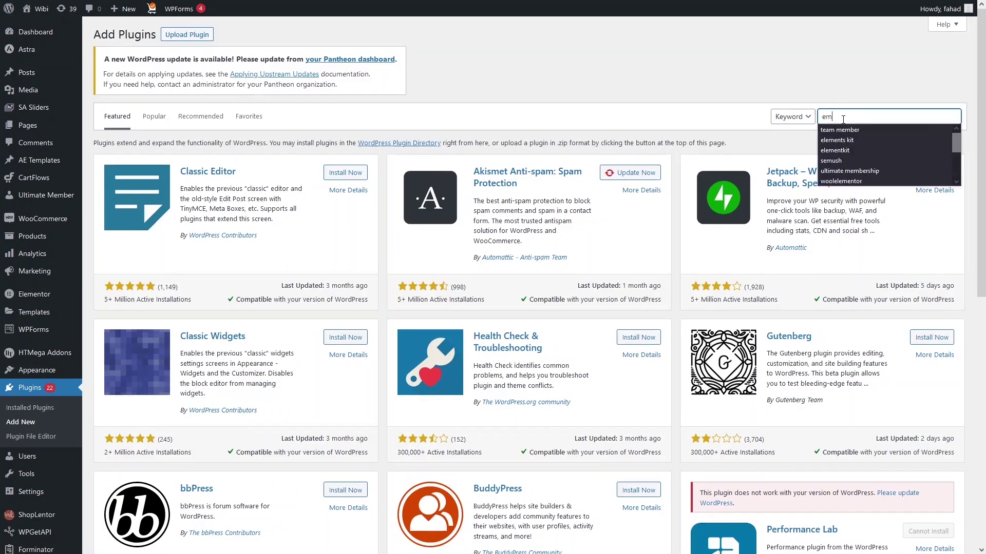
{"action": "type", "text": "ss"}
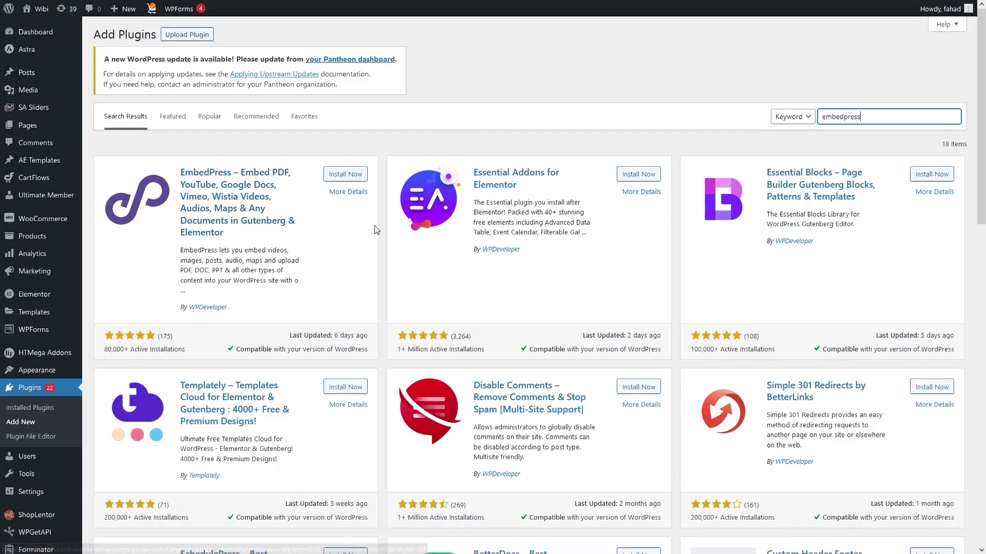
{"action": "left_click", "coordinate": [345, 174]}
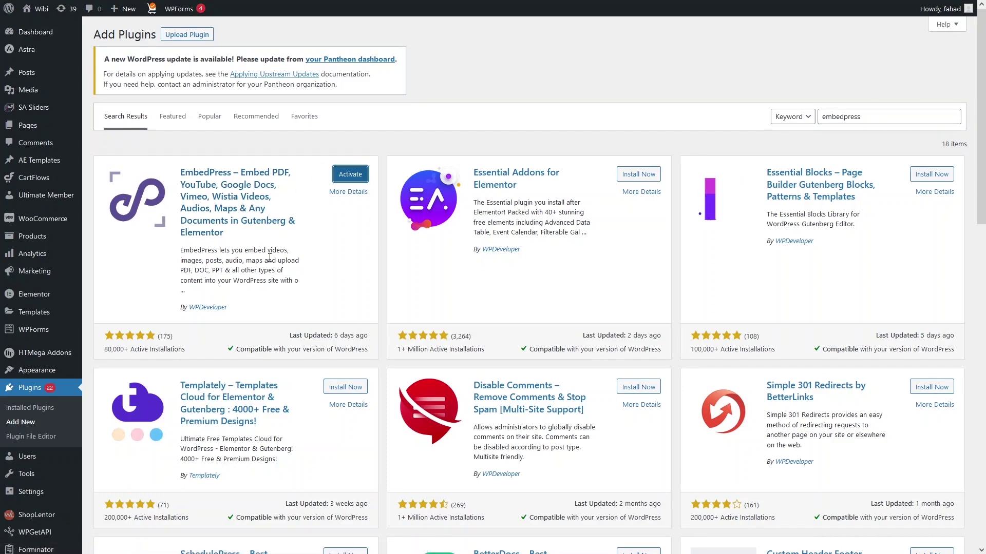
{"action": "mouse_move", "coordinate": [28, 125]}
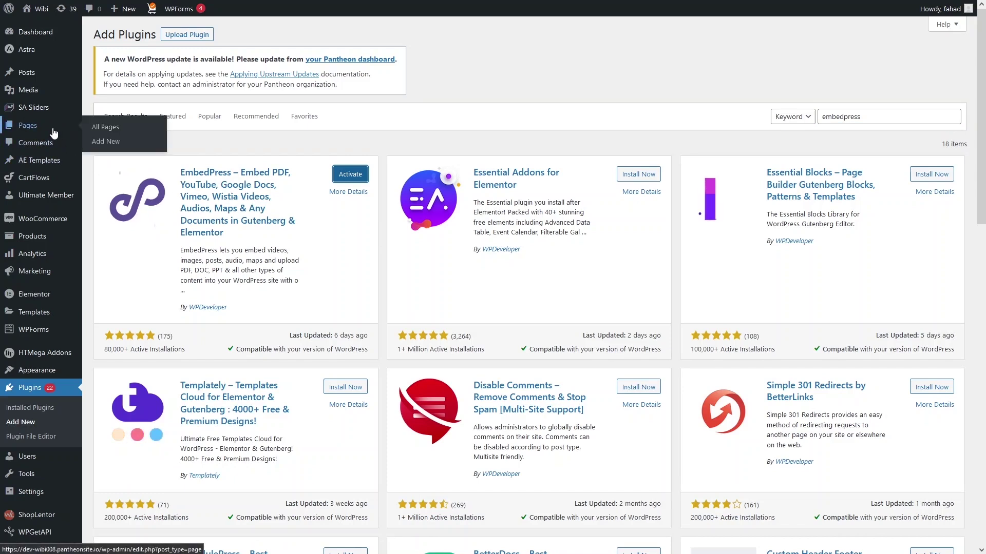
Create a new page titled 'EMBEDDING PDF' and choose Edit with Elementor
{"action": "left_click", "coordinate": [115, 142]}
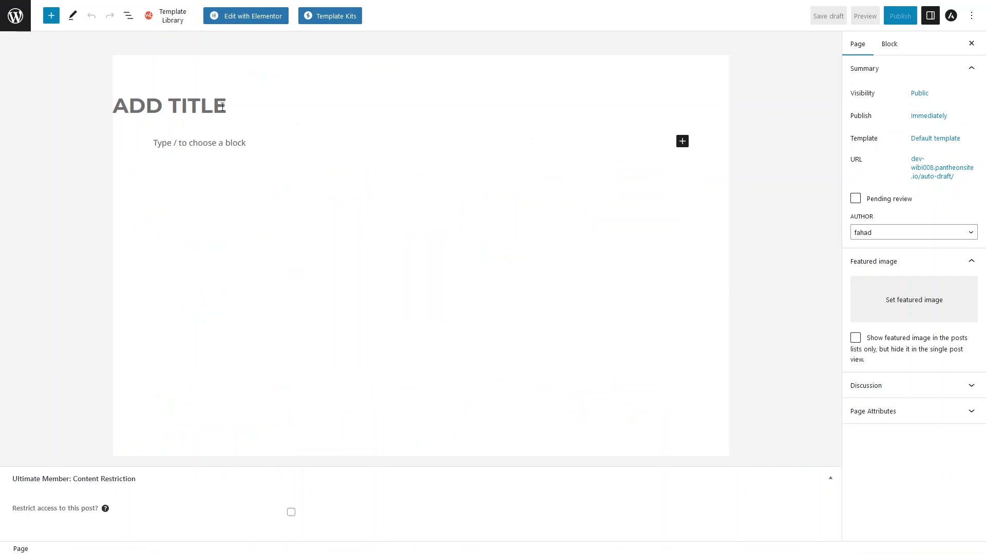
{"action": "left_click", "coordinate": [223, 106]}
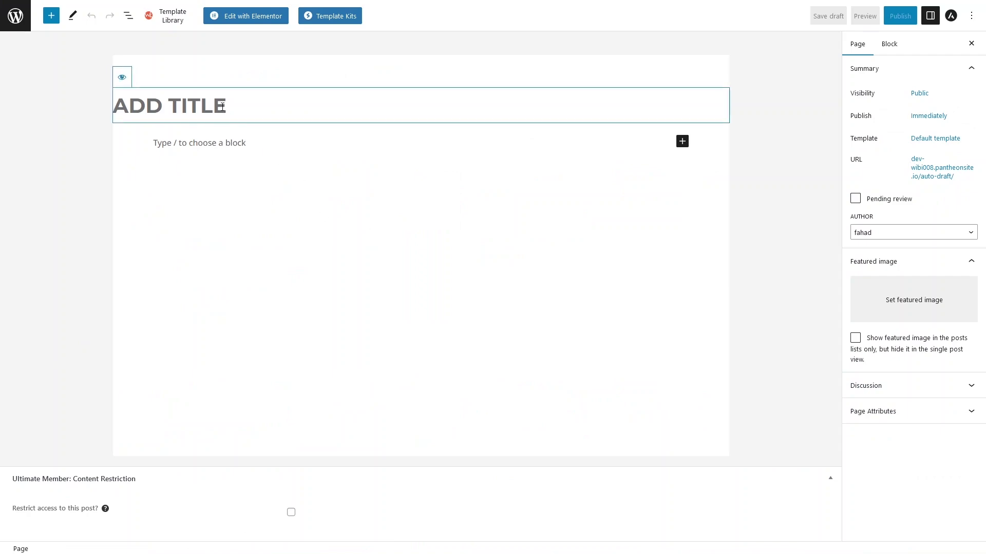
{"action": "type", "text": "EMBEDDING "}
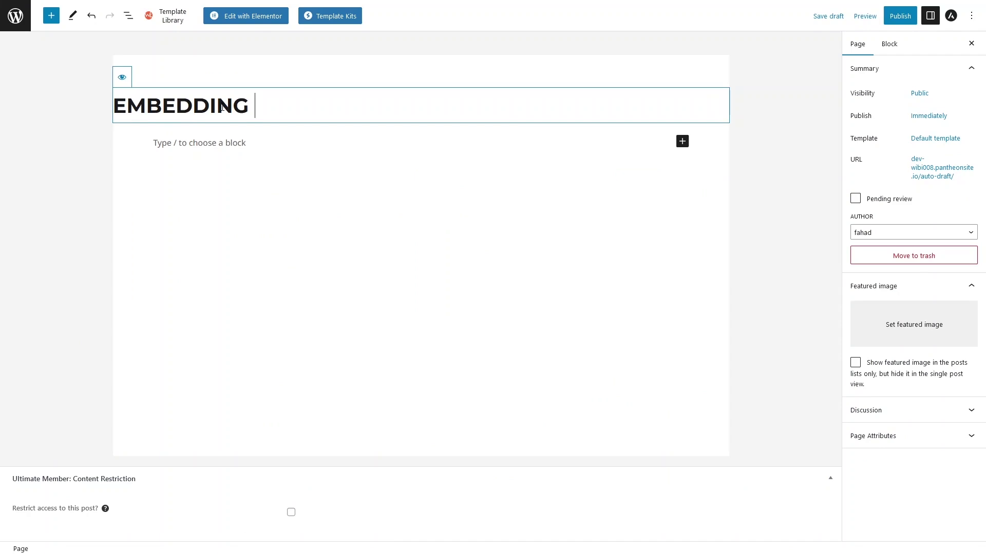
{"action": "type", "text": "PDF"}
{"action": "left_click", "coordinate": [244, 18]}
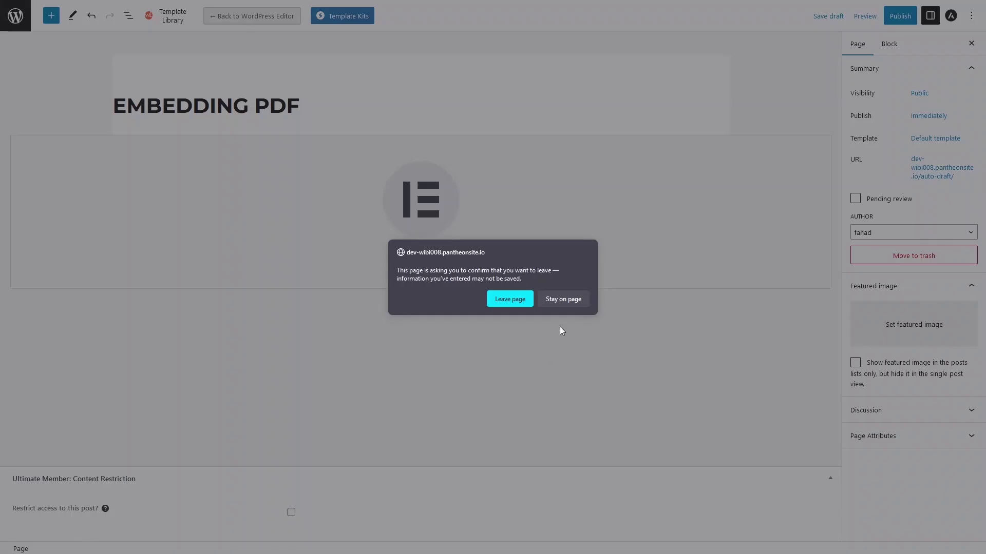
Leave the block editor, search Elementor widgets for 'embed', then check Installed Plugins for EmbedPress
{"action": "left_click", "coordinate": [494, 303]}
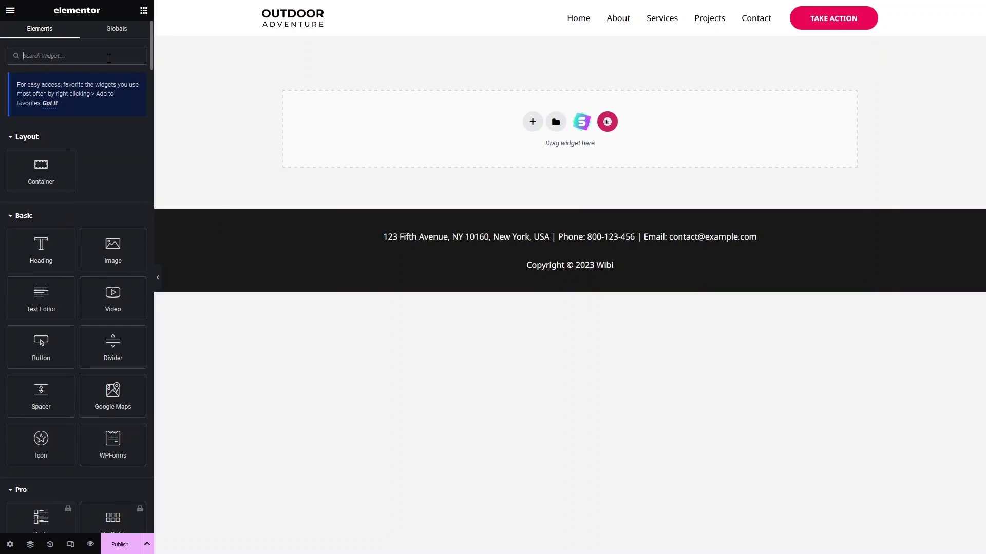
{"action": "type", "text": "embed"}
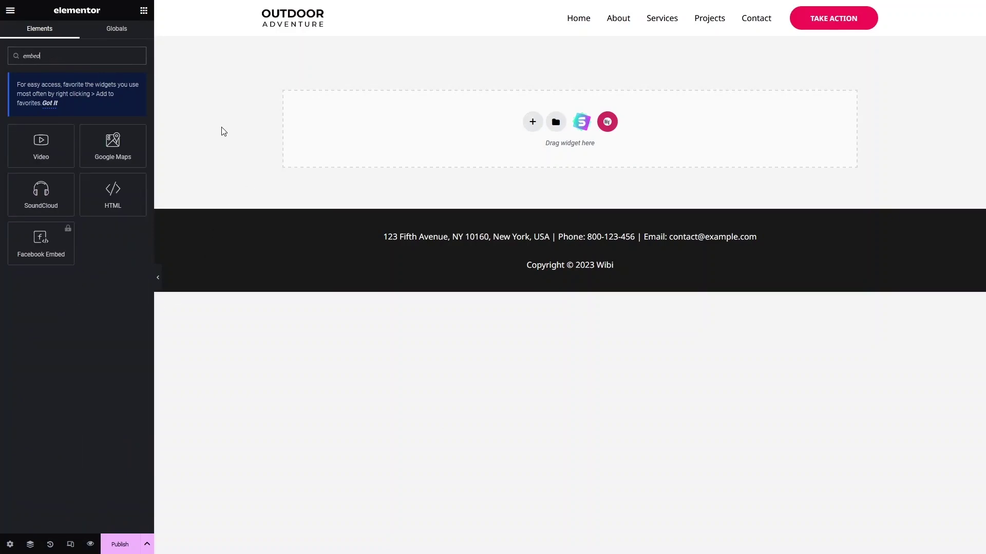
{"action": "left_click", "coordinate": [208, 7]}
{"action": "scroll", "coordinate": [307, 172], "scroll_direction": "down", "scroll_amount": 4}
{"action": "scroll", "coordinate": [276, 204], "scroll_direction": "up", "scroll_amount": 1}
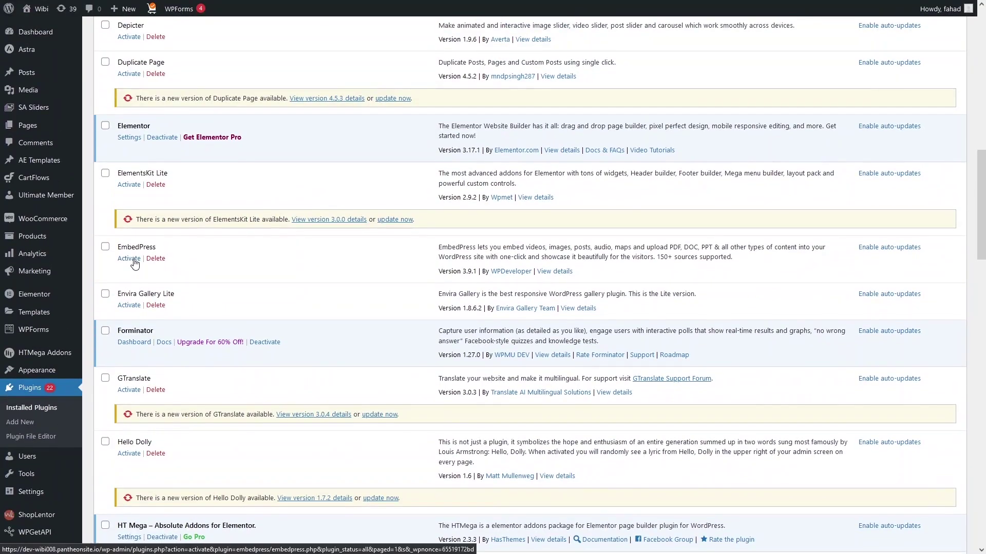
Activate EmbedPress and return to the page open in Elementor
{"action": "left_click", "coordinate": [131, 259]}
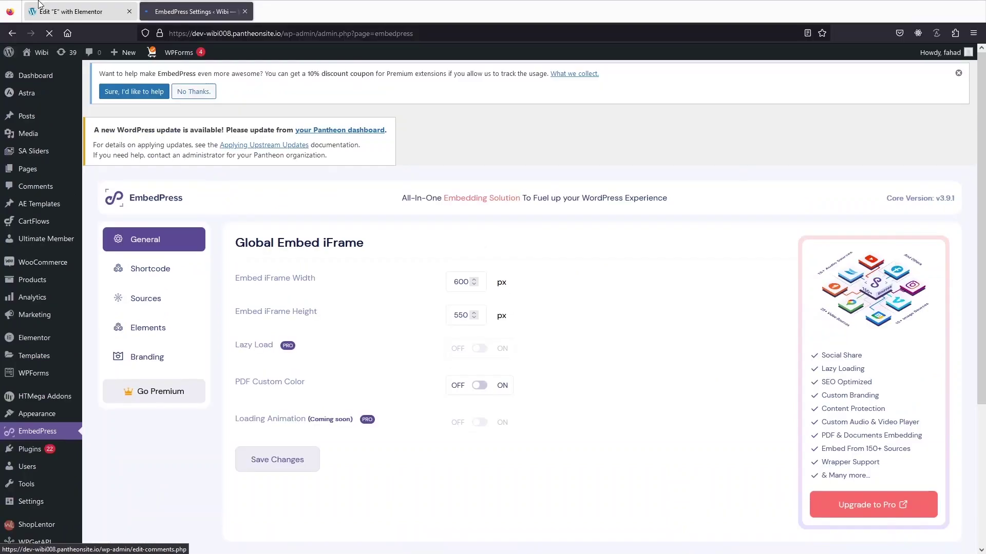
{"action": "left_click", "coordinate": [57, 6]}
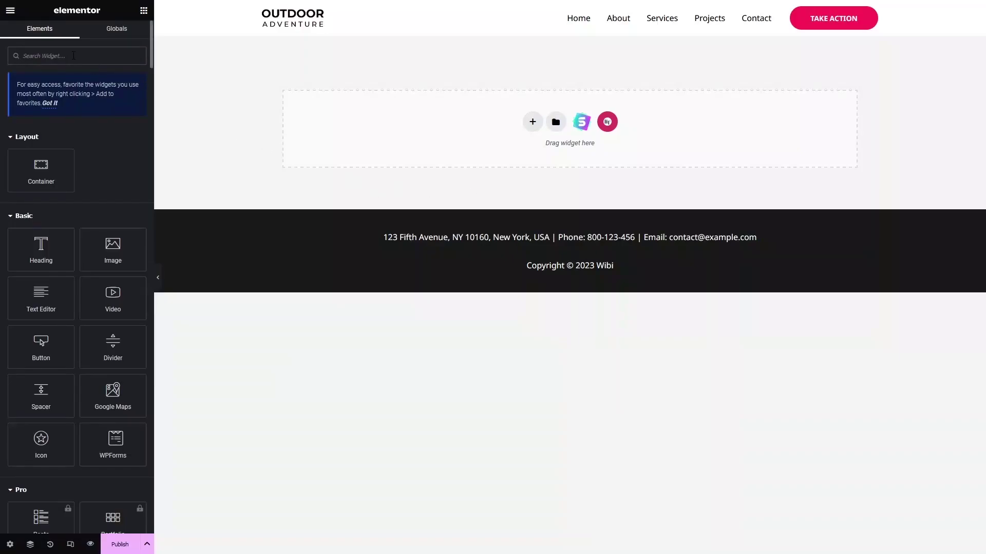
Search widgets for 'embed' and drag an EmbedPress PDF widget onto the page
{"action": "left_click", "coordinate": [73, 55]}
{"action": "type", "text": "embed"}
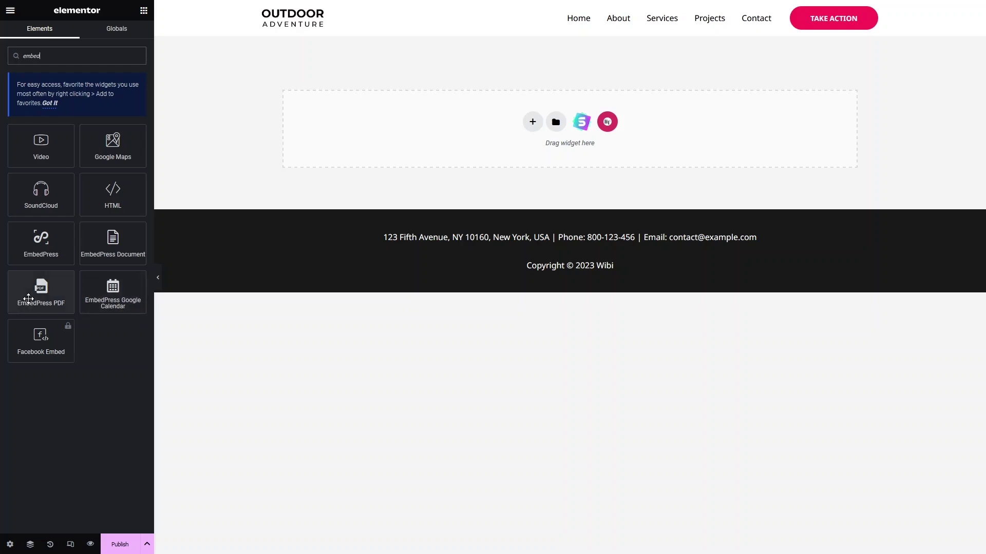
{"action": "left_click_drag", "start_coordinate": [29, 299], "coordinate": [448, 191]}
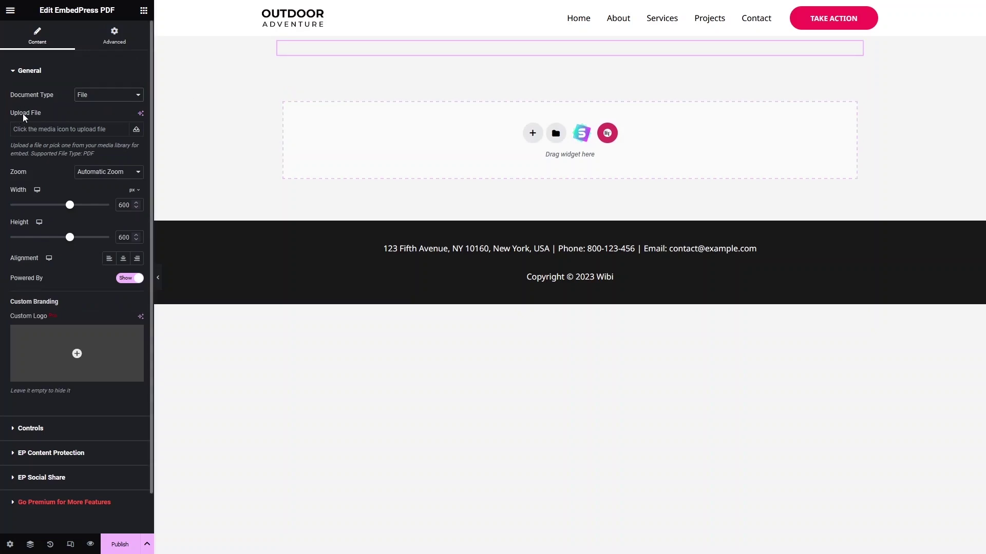
Keep Document Type as File and bring up the media picker for the PDF
{"action": "left_click", "coordinate": [103, 96]}
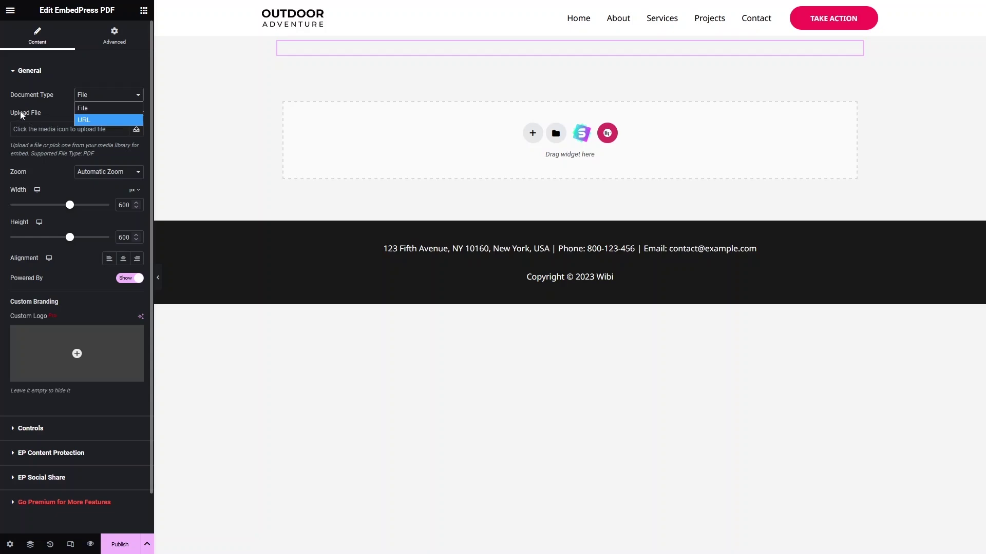
{"action": "left_click", "coordinate": [47, 113]}
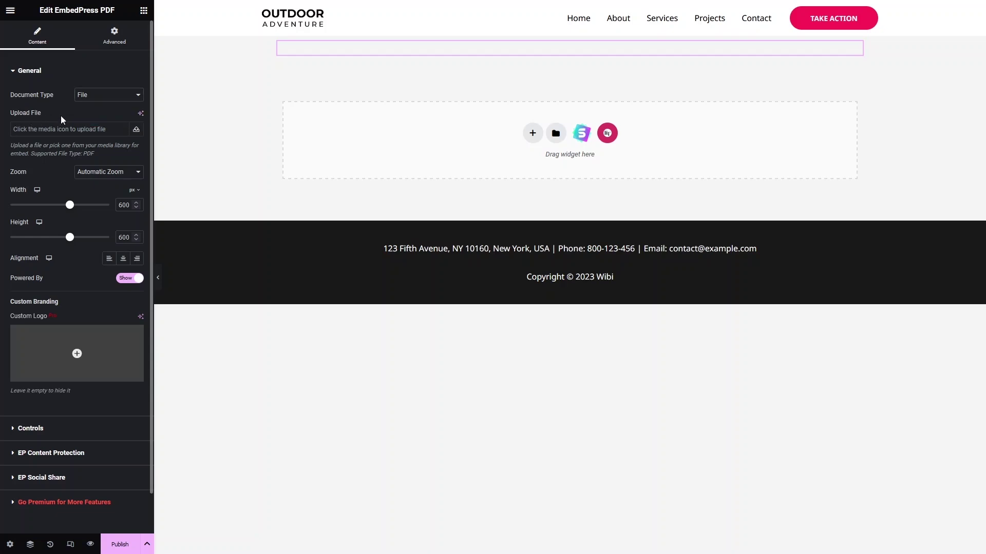
{"action": "left_click", "coordinate": [136, 133]}
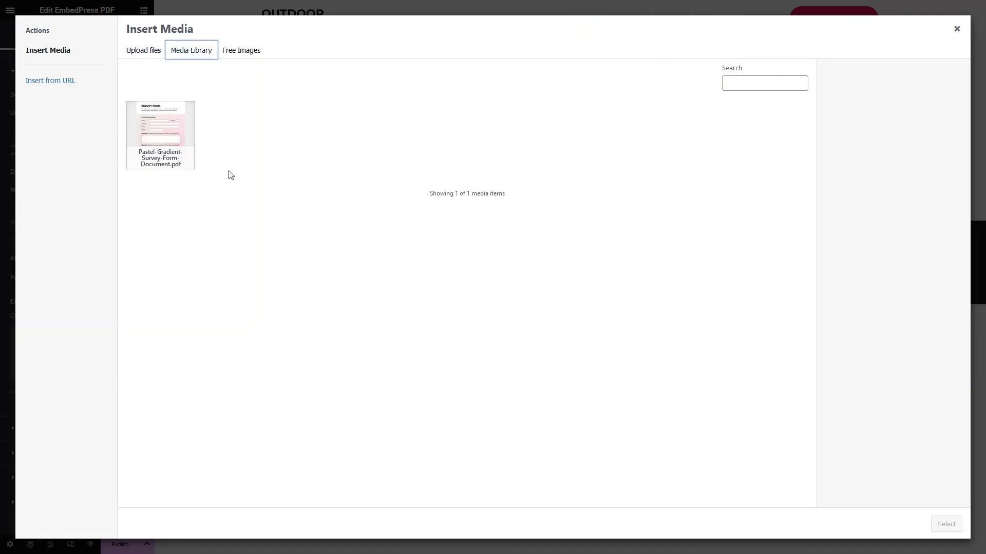
Select Pastel-Gradient-Survey-Form-Document.pdf from the Media Library as the widget's file
{"action": "left_click", "coordinate": [175, 140]}
{"action": "left_click", "coordinate": [945, 524]}
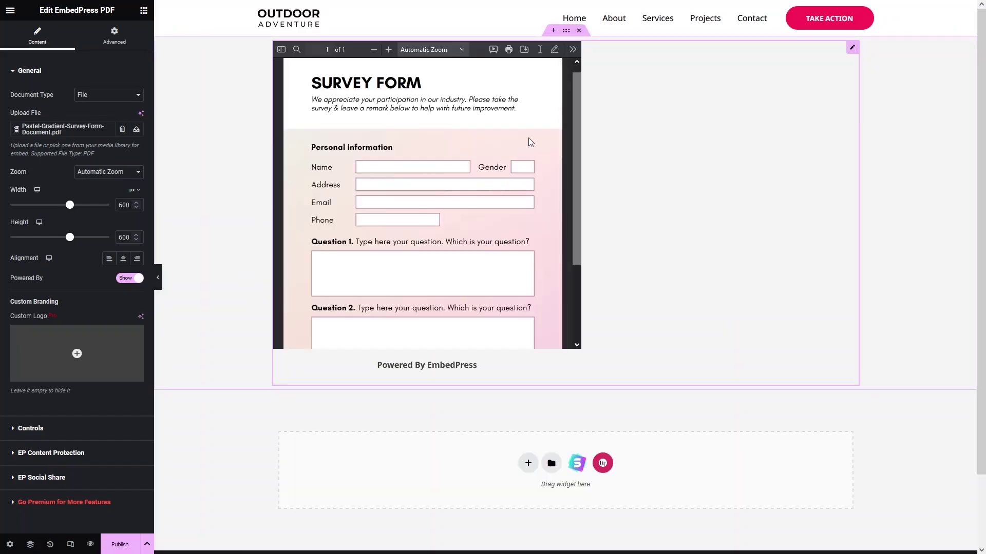
Keep Automatic Zoom, size the viewer to 858 px by 884 px, and centre it
{"action": "left_click_drag", "start_coordinate": [575, 118], "coordinate": [568, 221]}
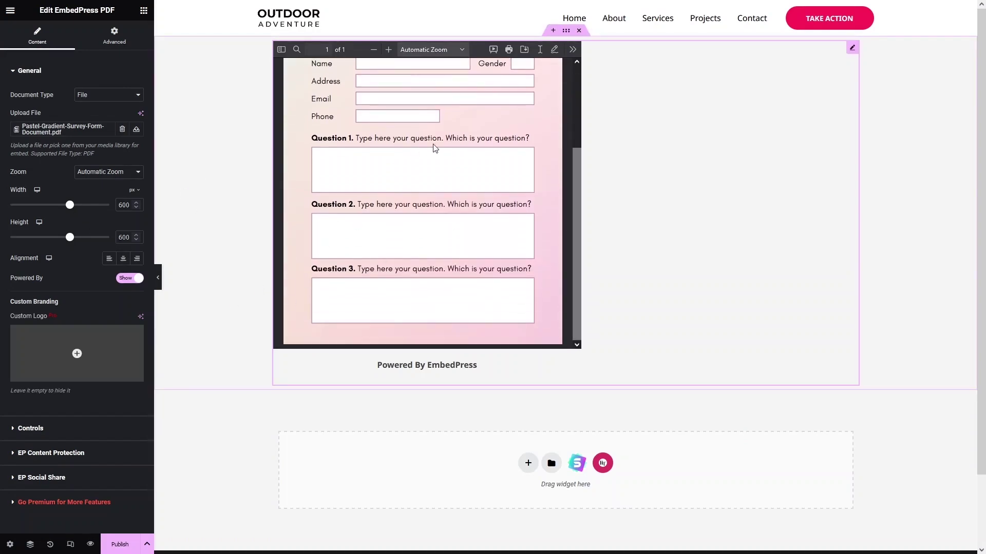
{"action": "left_click", "coordinate": [107, 173]}
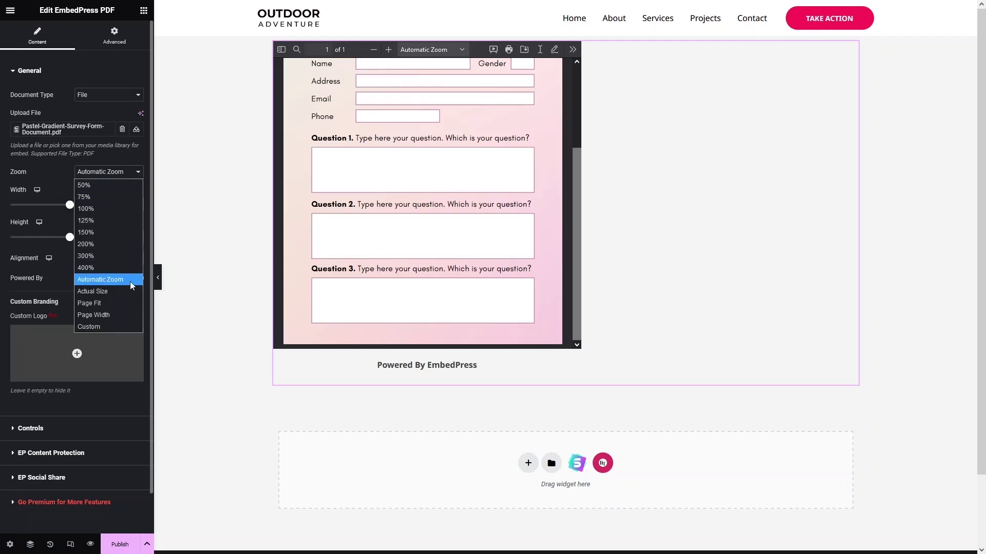
{"action": "left_click", "coordinate": [61, 183]}
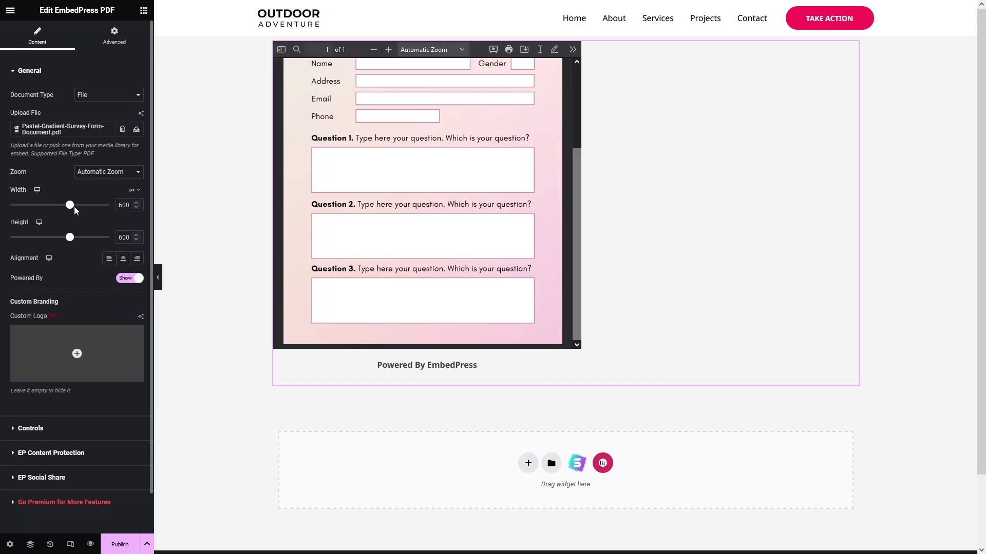
{"action": "left_click_drag", "start_coordinate": [75, 207], "coordinate": [100, 206]}
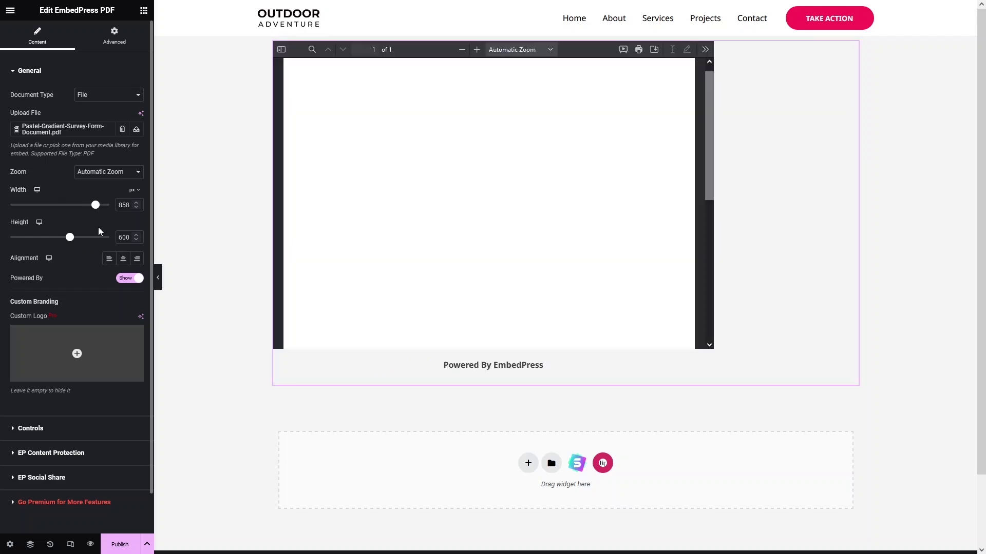
{"action": "left_click_drag", "start_coordinate": [70, 238], "coordinate": [97, 241]}
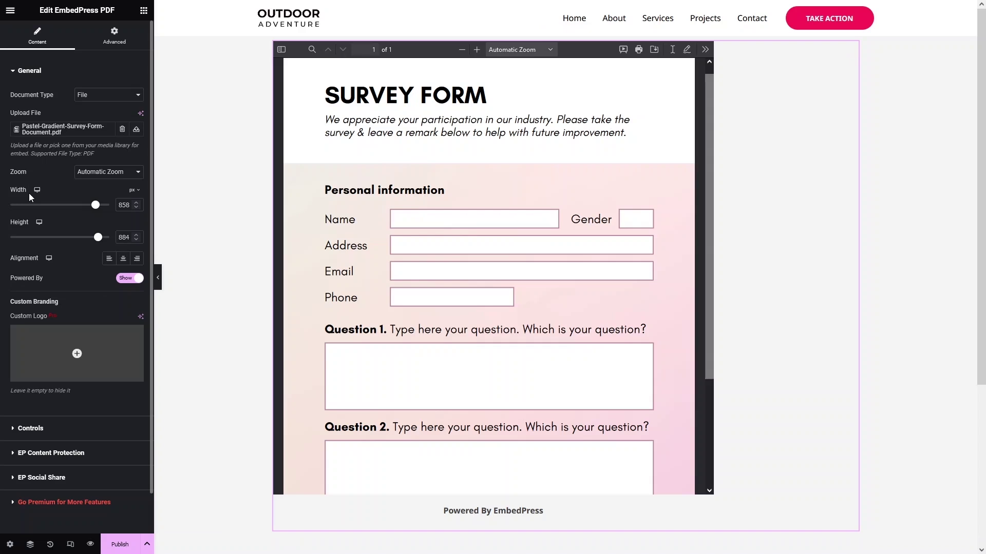
{"action": "scroll", "coordinate": [38, 239], "scroll_direction": "down", "scroll_amount": 1}
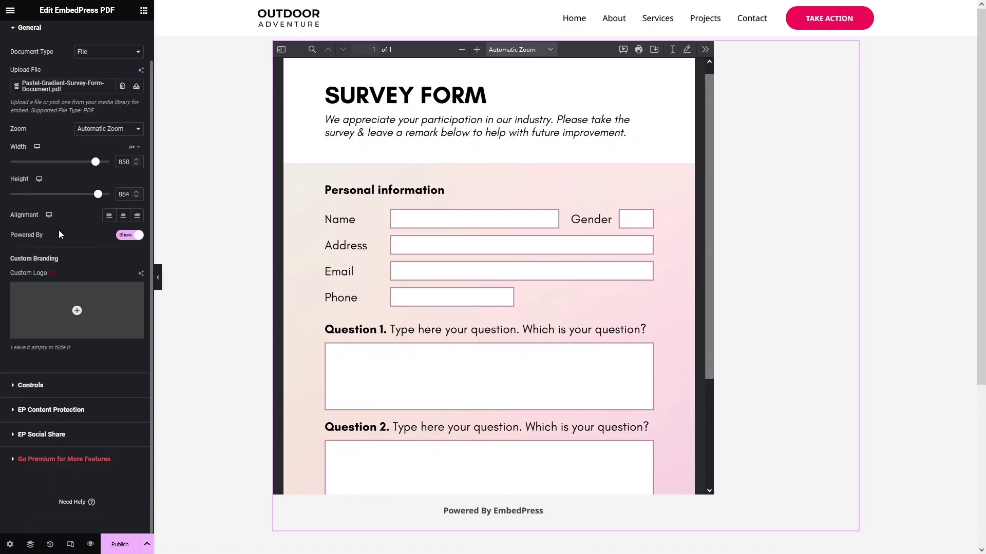
{"action": "left_click", "coordinate": [126, 216]}
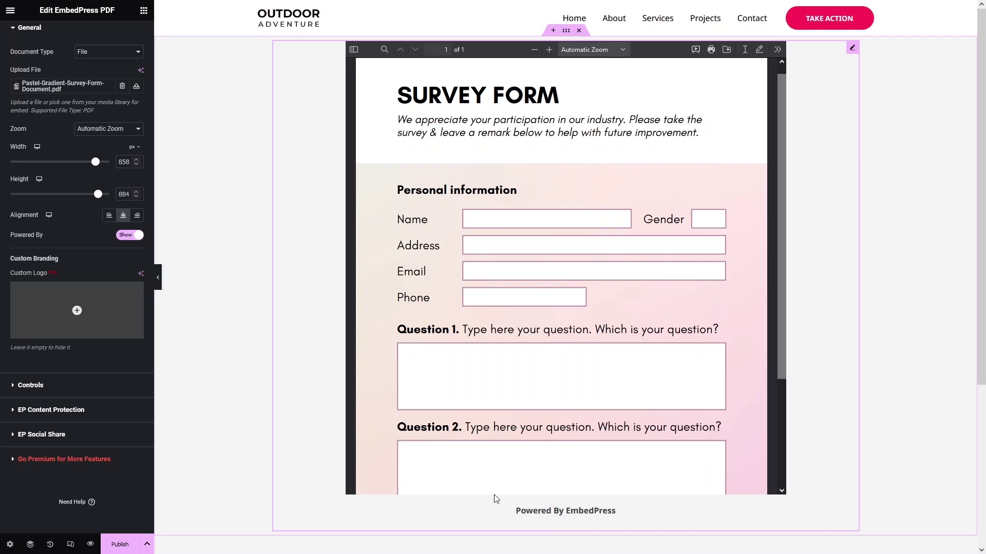
Hide the Powered By credit, leave Theme at System Default, and expand EP Content Protection
{"action": "left_click", "coordinate": [128, 237]}
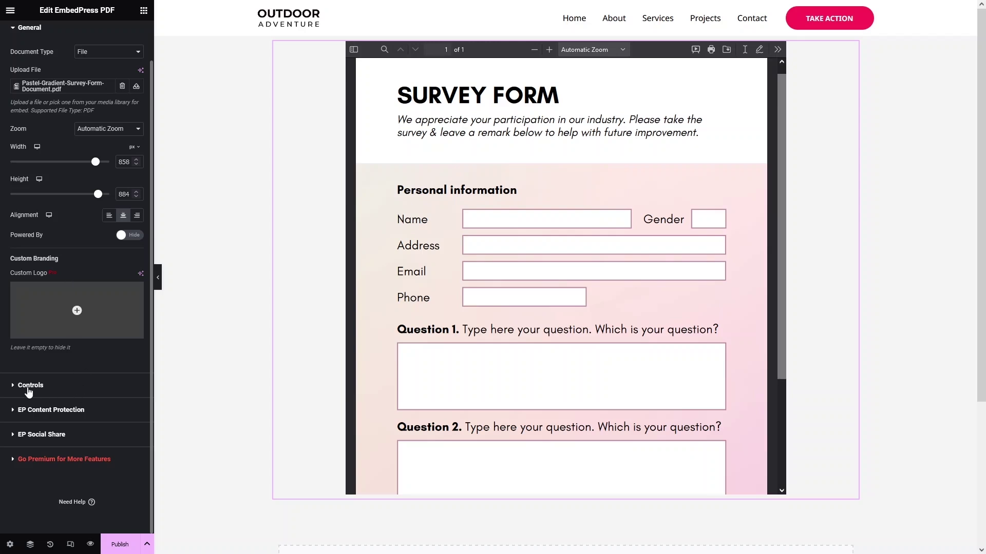
{"action": "left_click", "coordinate": [28, 387]}
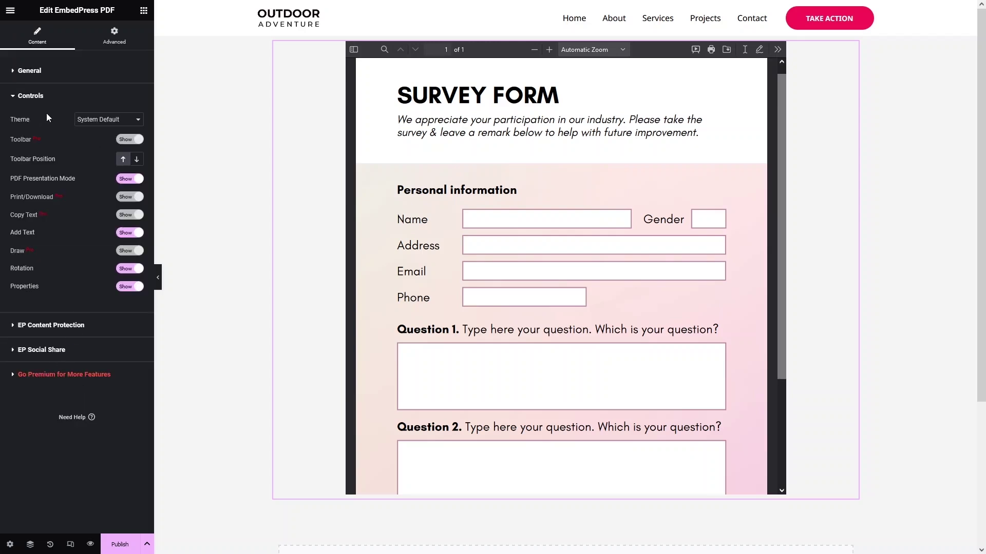
{"action": "left_click", "coordinate": [90, 122]}
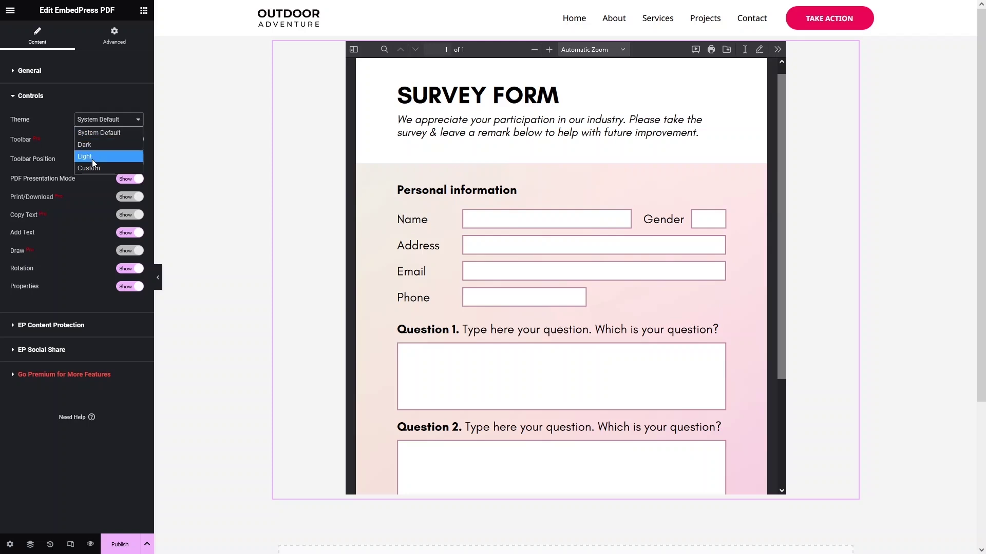
{"action": "left_click", "coordinate": [53, 128]}
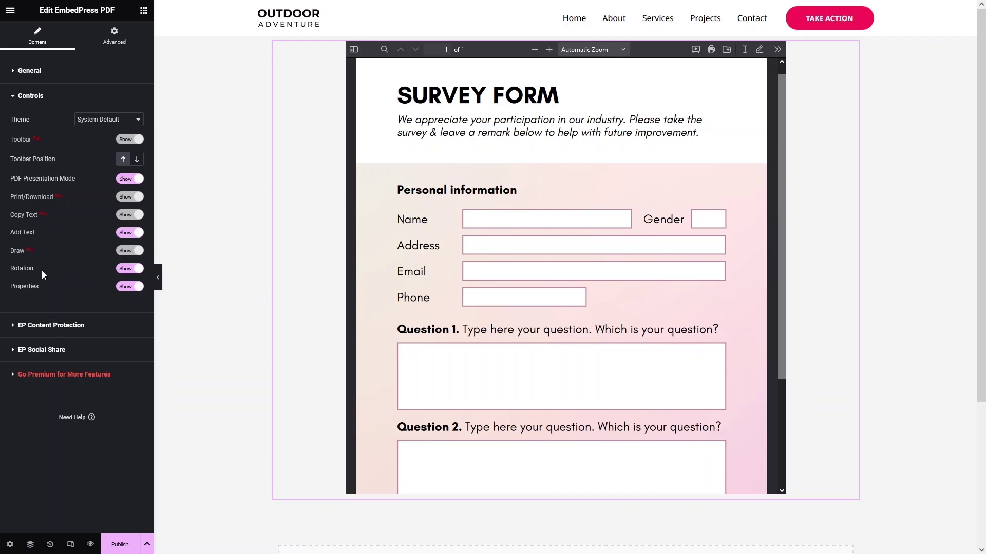
{"action": "left_click", "coordinate": [36, 329]}
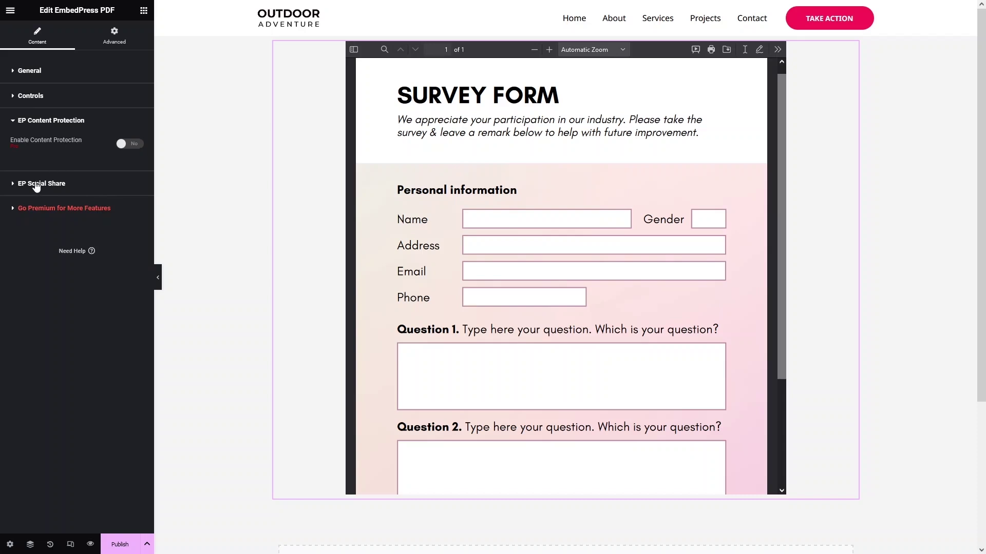
Turn Enable Social Share on and back off, then view the Advanced settings
{"action": "left_click", "coordinate": [37, 186]}
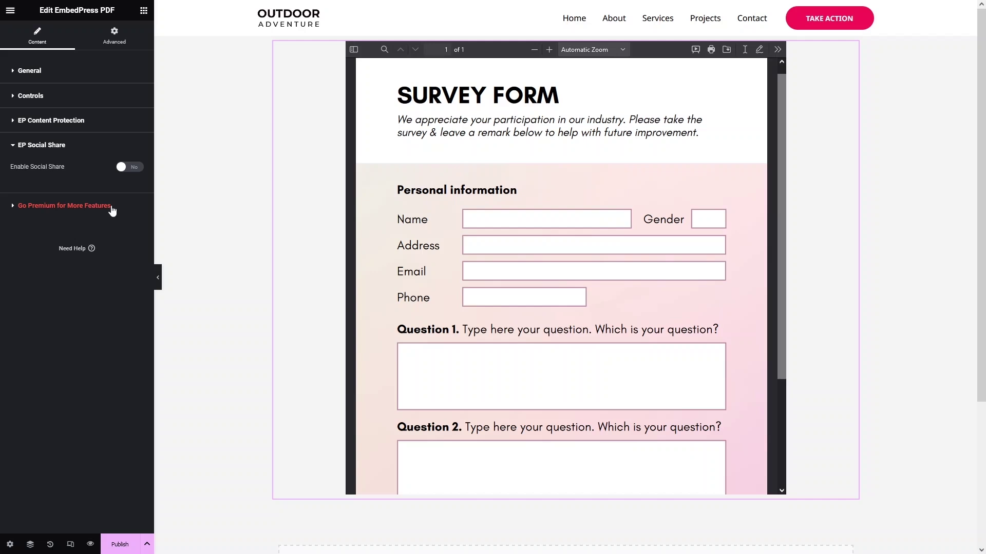
{"action": "left_click", "coordinate": [131, 168]}
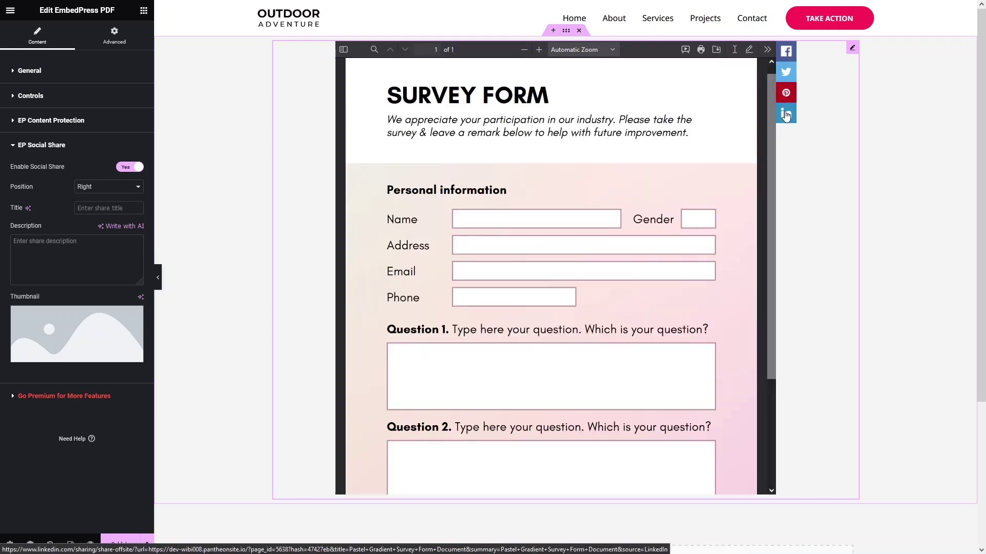
{"action": "left_click", "coordinate": [126, 167]}
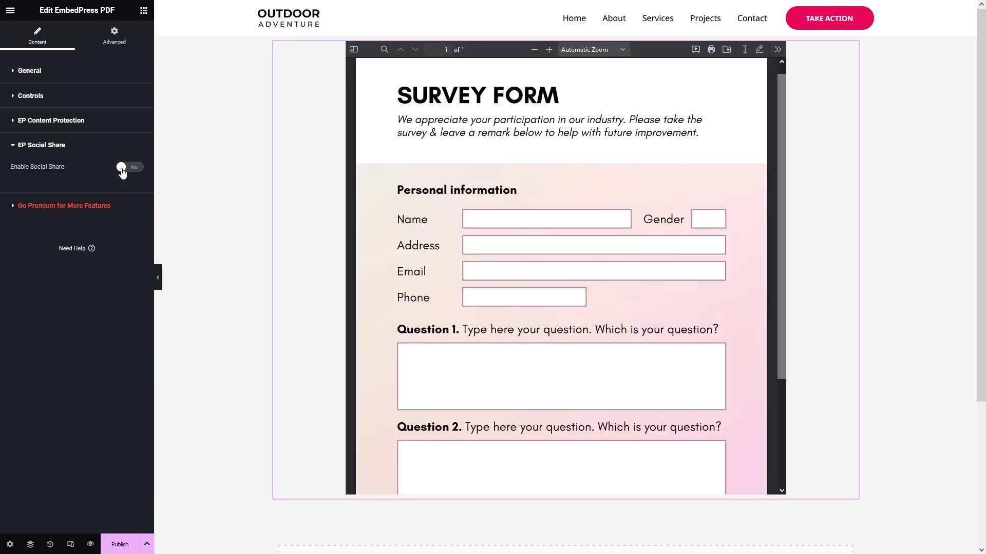
{"action": "left_click", "coordinate": [118, 41]}
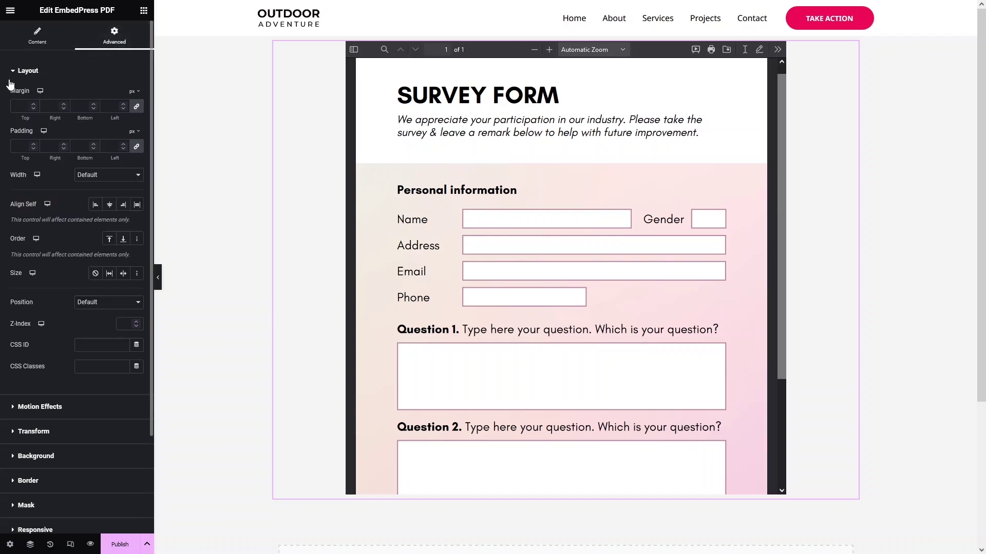
Return to the widget's Content settings and publish the 'EMBEDDING PDF' page
{"action": "scroll", "coordinate": [36, 414], "scroll_direction": "down", "scroll_amount": 2}
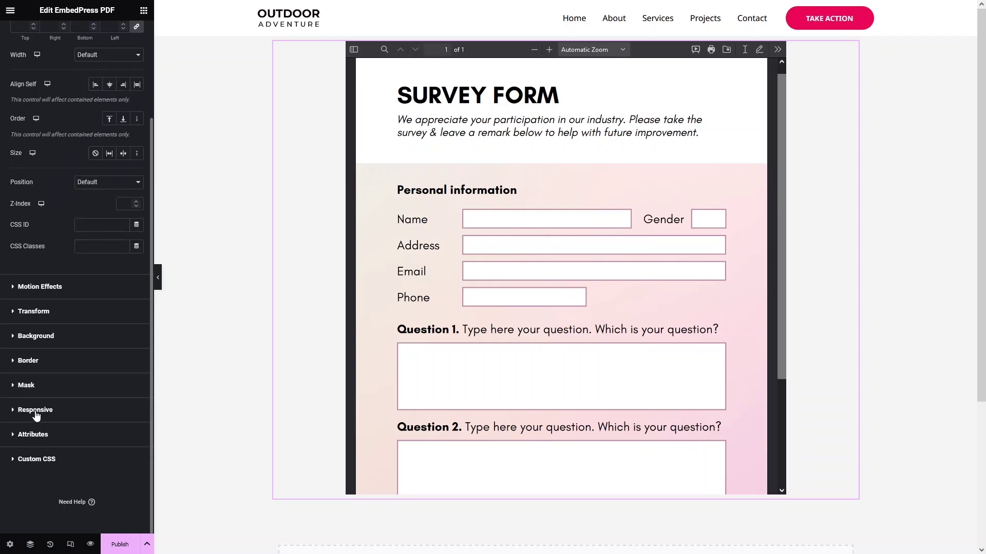
{"action": "scroll", "coordinate": [36, 415], "scroll_direction": "up", "scroll_amount": 2}
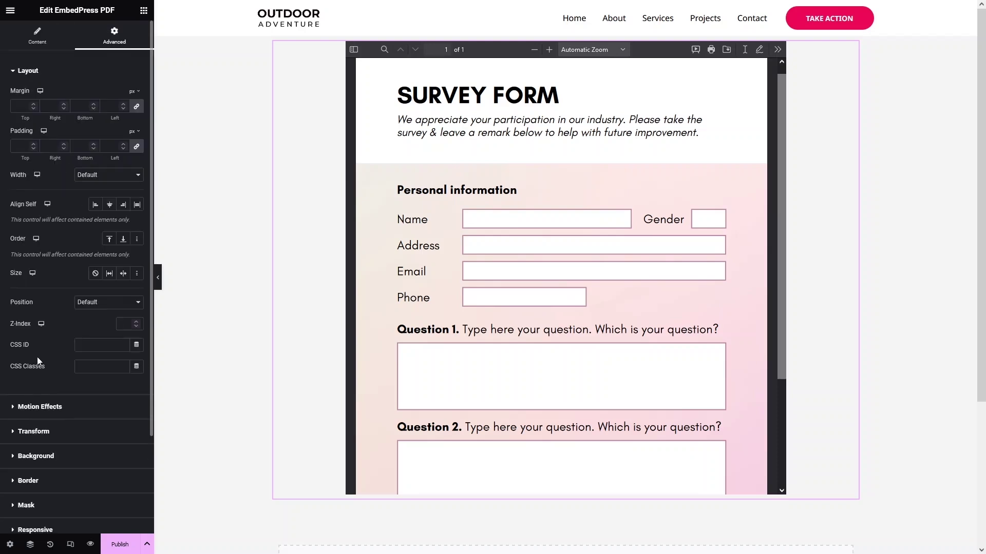
{"action": "left_click", "coordinate": [44, 42]}
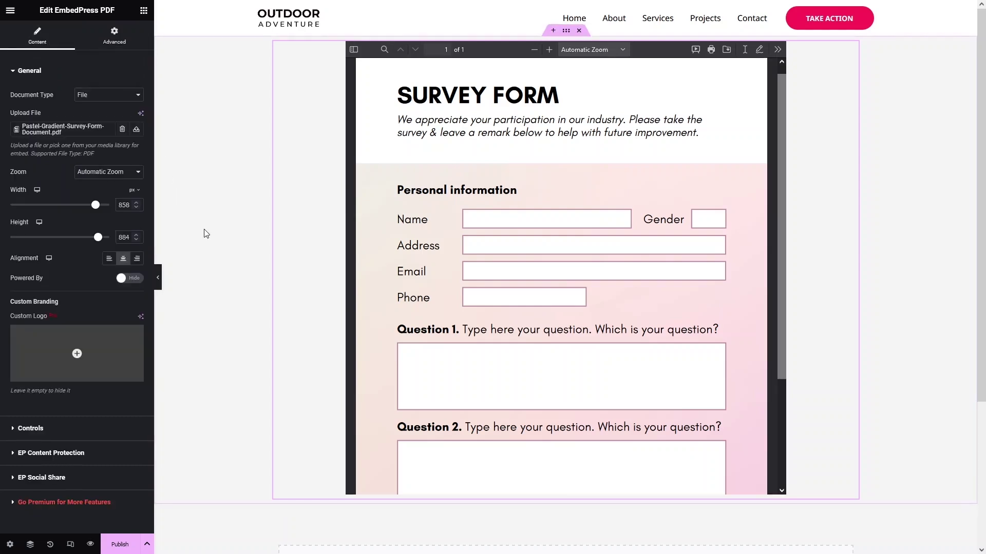
{"action": "left_click", "coordinate": [119, 544]}
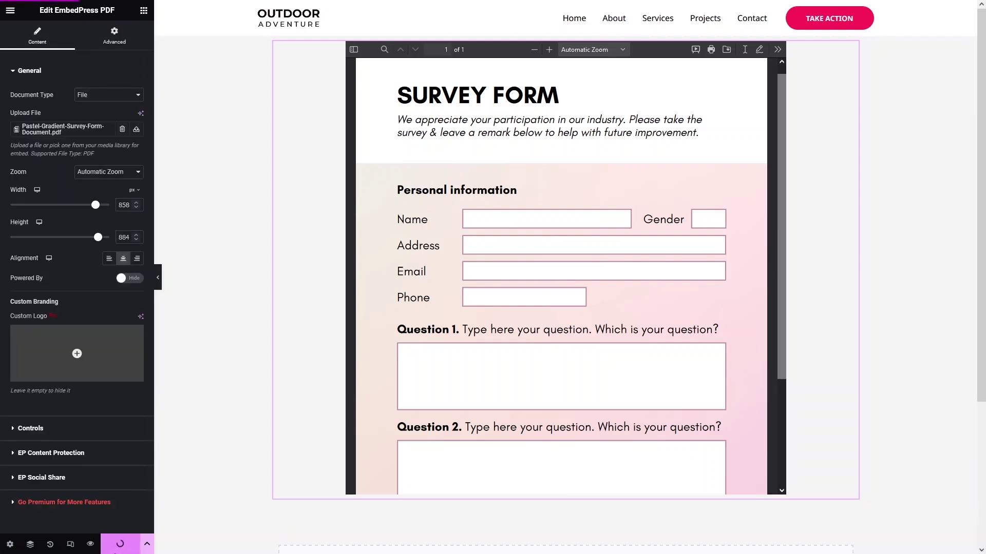
Open the live 'Embedding PDF' page via 'Have a look' to see the Survey Form PDF viewer
{"action": "left_click", "coordinate": [125, 513]}
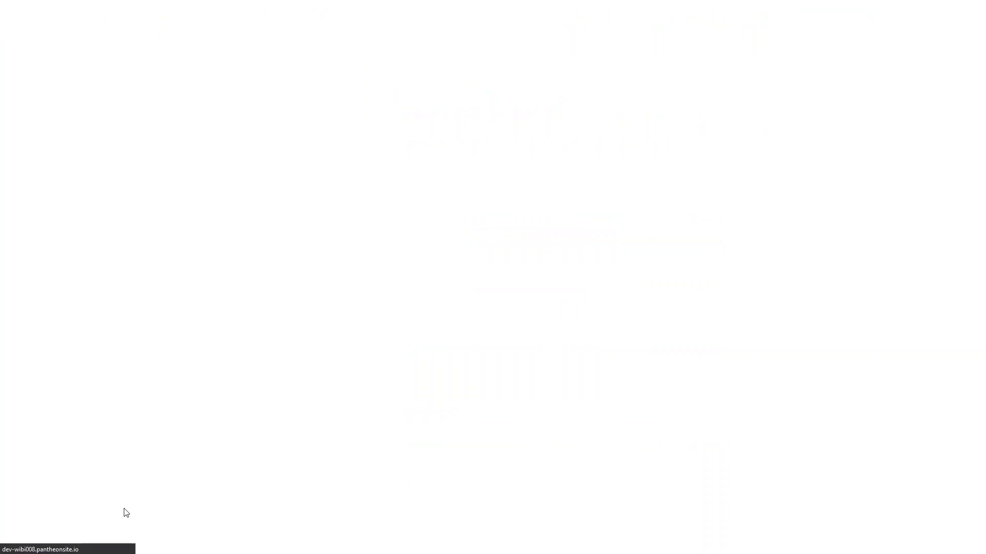